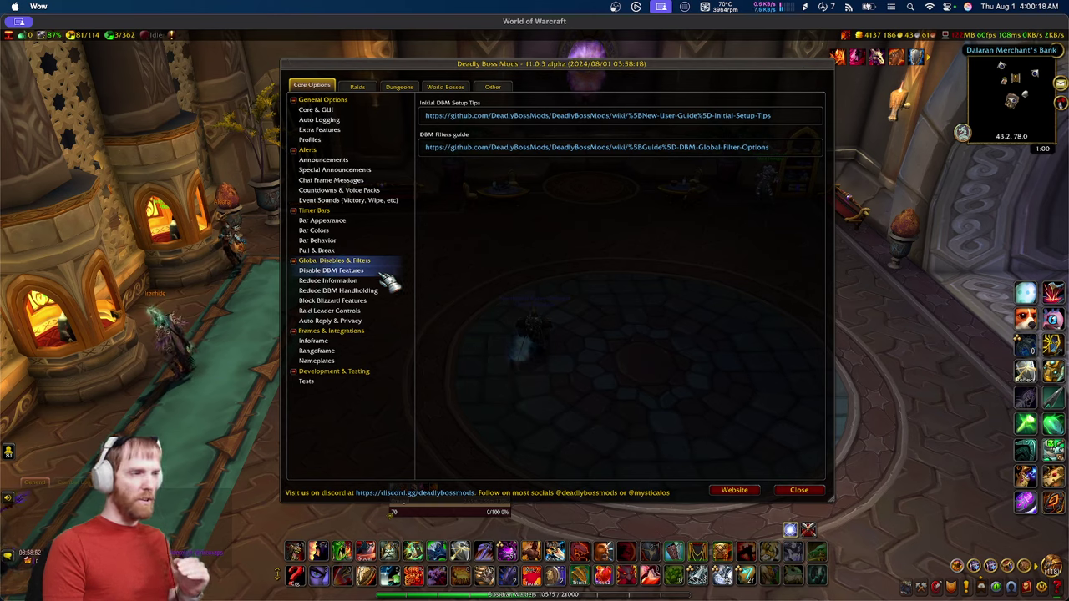
- Open the Disable DBM Features page under Global Disables & Filters in DBM Core Options
{"action": "left_click", "coordinate": [383, 273]}
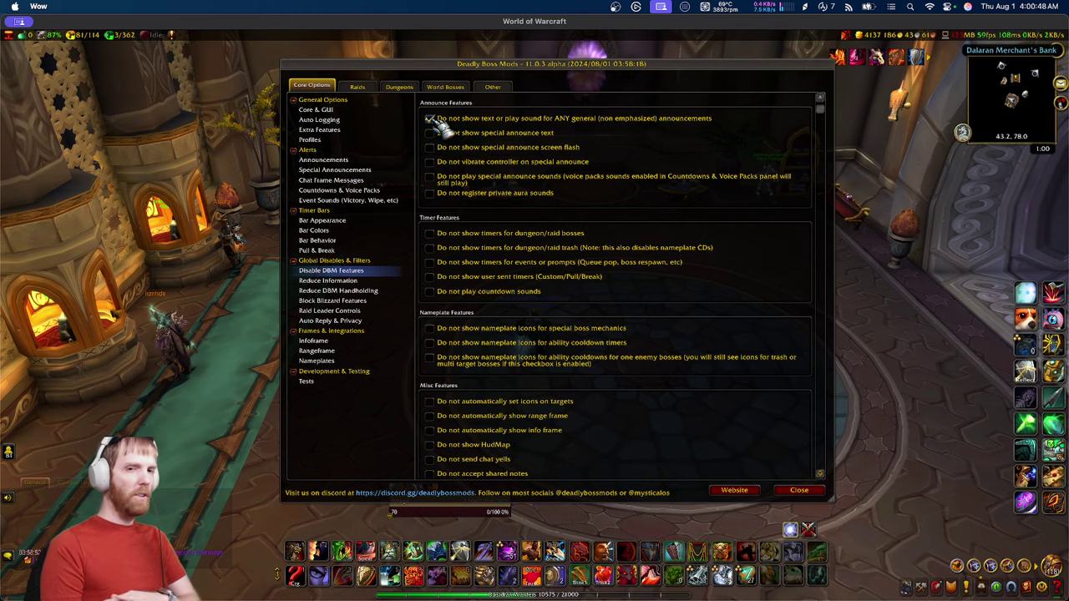
- Switch to the DBM Raids tab to view the Fyrakk the Blazing boss settings
{"action": "left_click", "coordinate": [356, 86]}
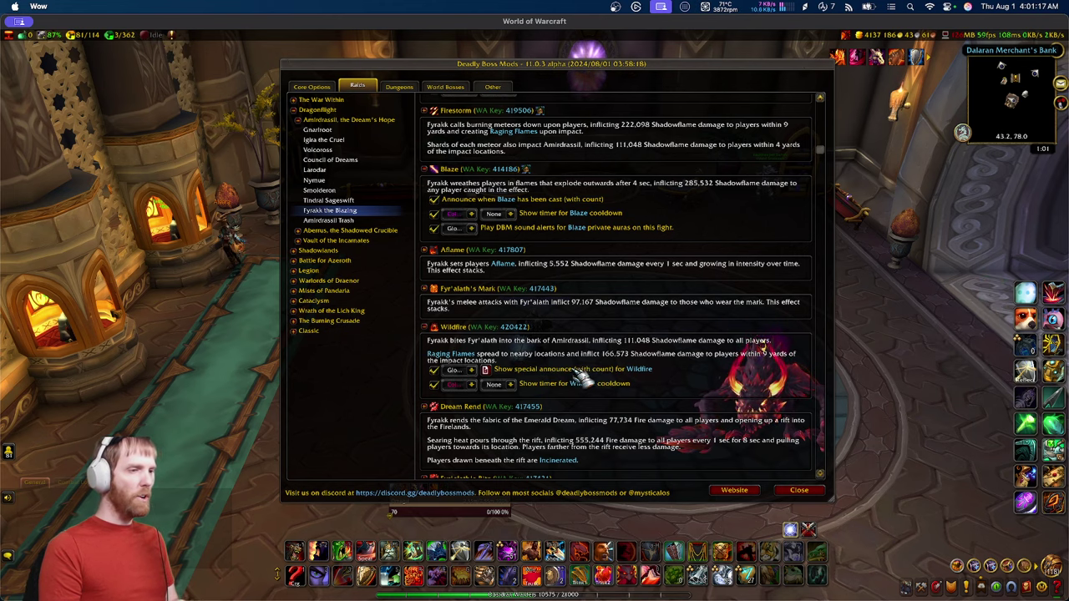
- Go back to the Core Options tab's Disable DBM Features page
{"action": "mouse_move", "coordinate": [638, 375]}
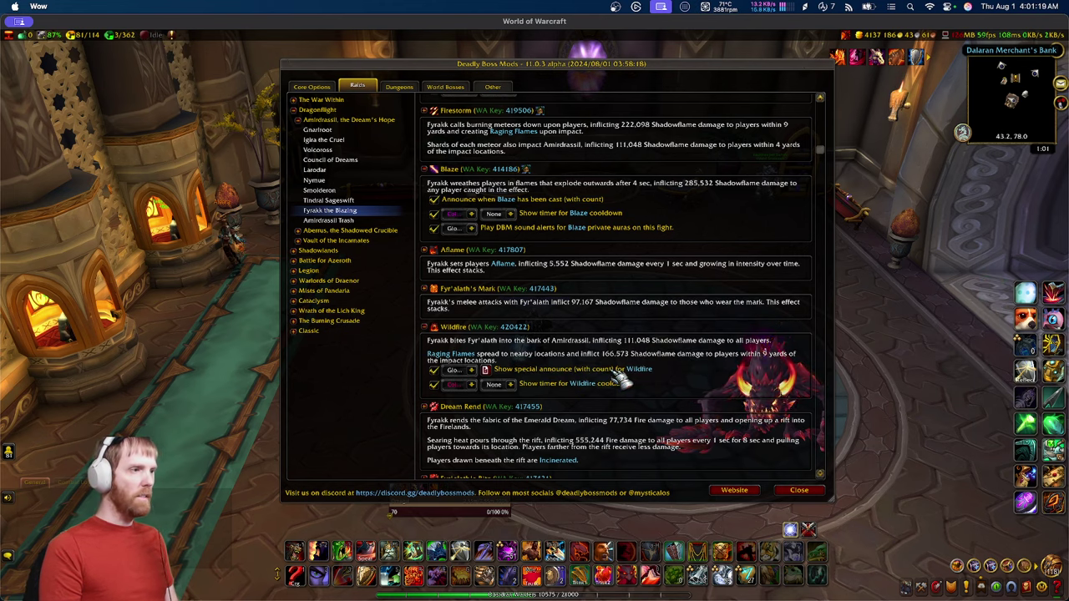
{"action": "left_click", "coordinate": [311, 86]}
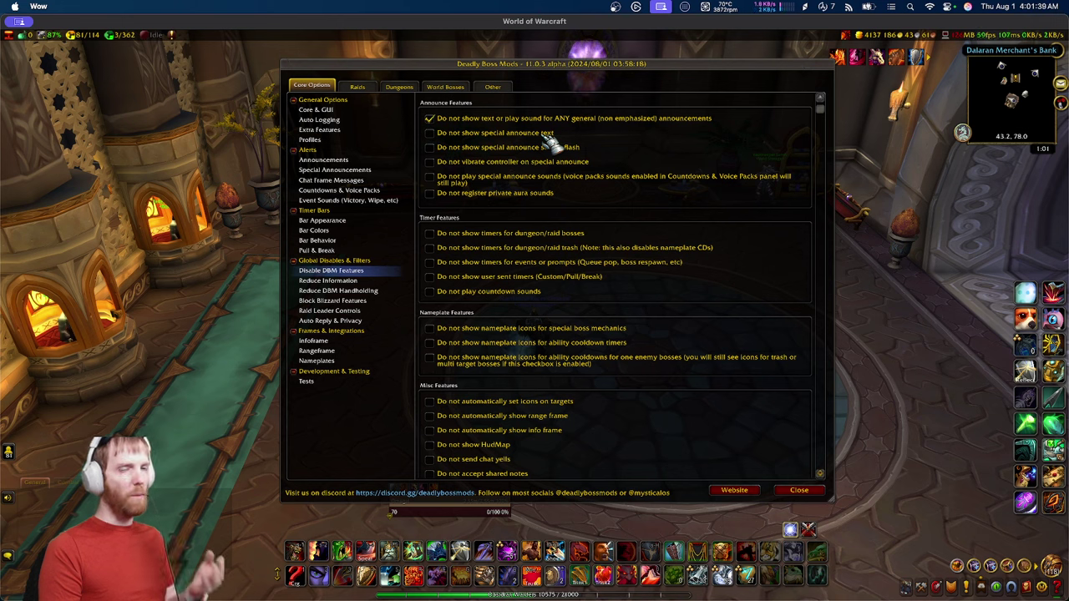
- Tick 'Do not play special announce sounds', test-toggling the special announce text and vibration options
{"action": "left_click", "coordinate": [431, 134]}
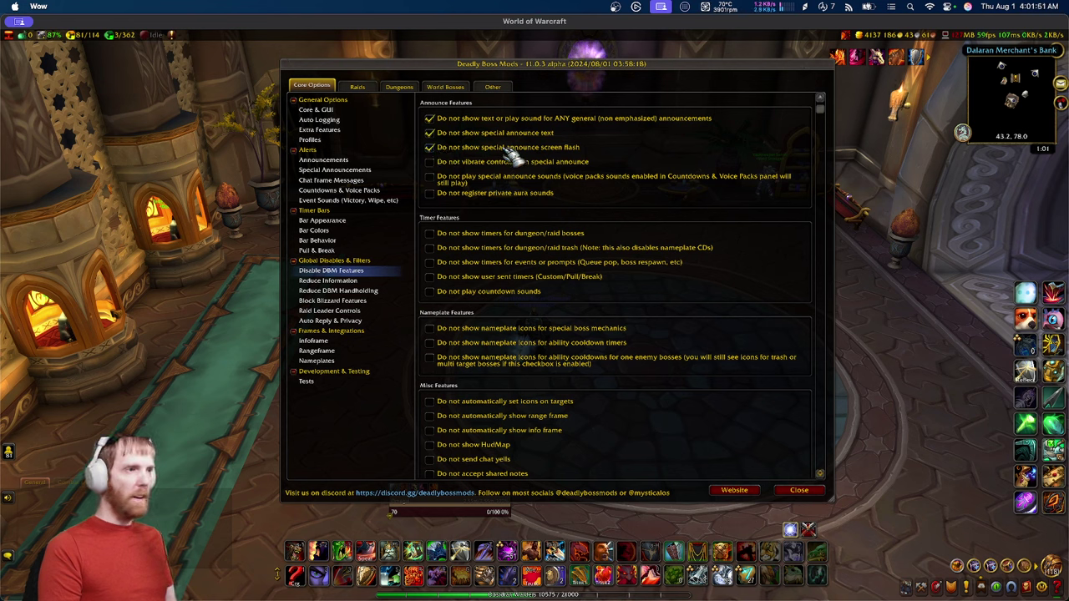
{"action": "left_click", "coordinate": [431, 163]}
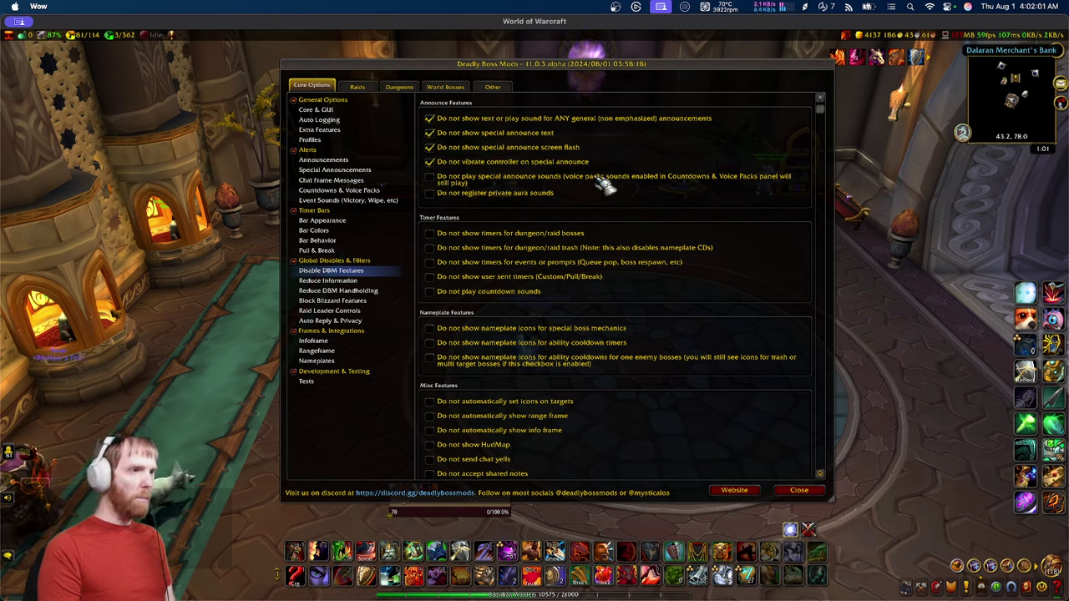
{"action": "left_click", "coordinate": [430, 178]}
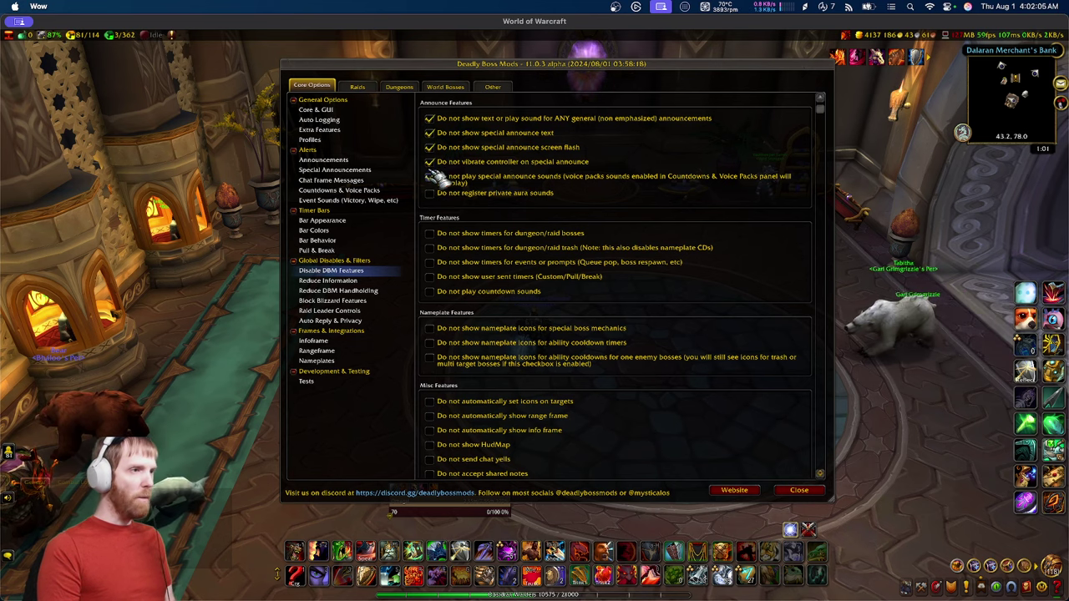
{"action": "left_click", "coordinate": [430, 161]}
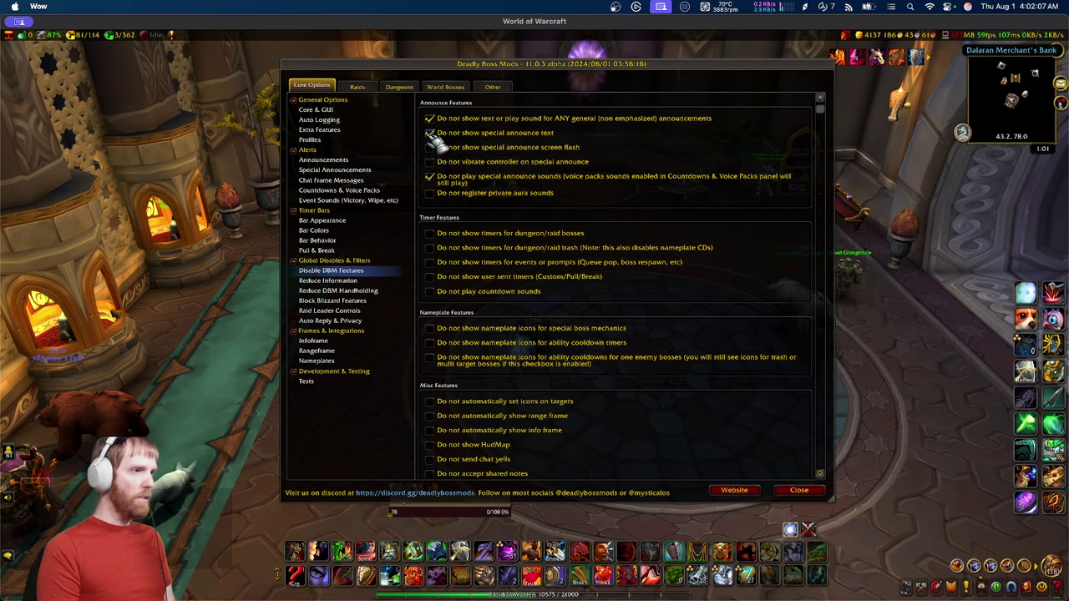
{"action": "left_click", "coordinate": [430, 133]}
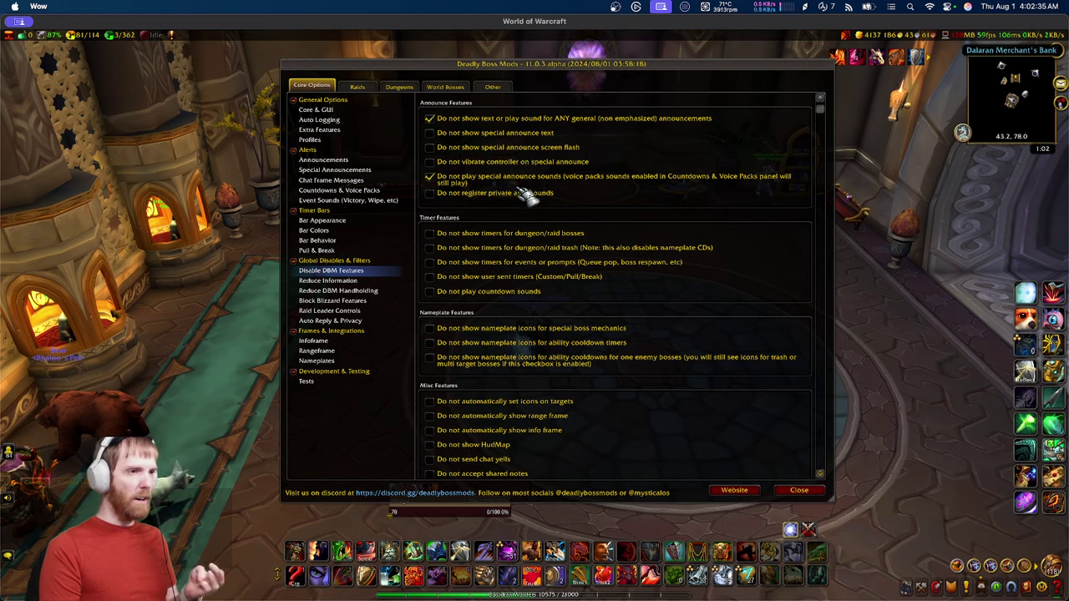
- Set the spoken-alerts voice pack to None in Countdowns & Voice Packs, then return to Disable DBM Features
{"action": "left_click", "coordinate": [357, 192]}
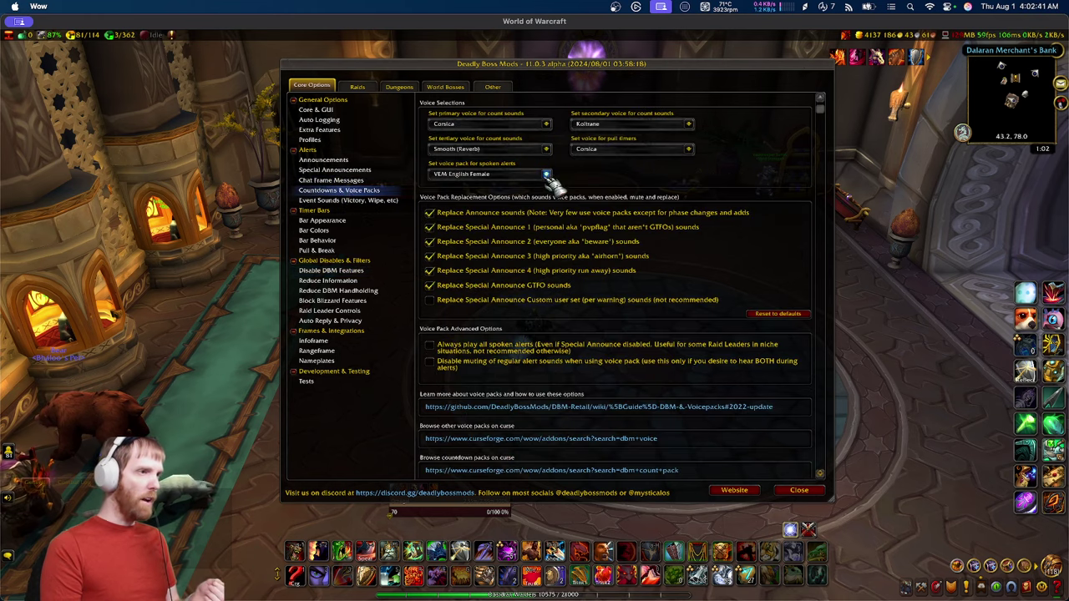
{"action": "left_click", "coordinate": [547, 174]}
{"action": "left_click", "coordinate": [474, 191]}
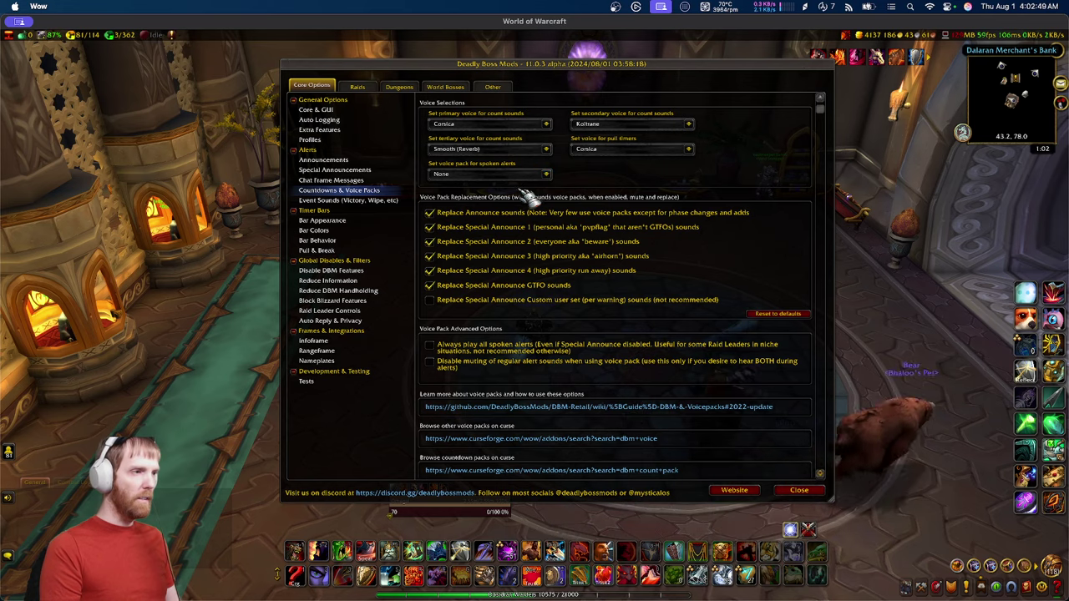
{"action": "left_click", "coordinate": [330, 269]}
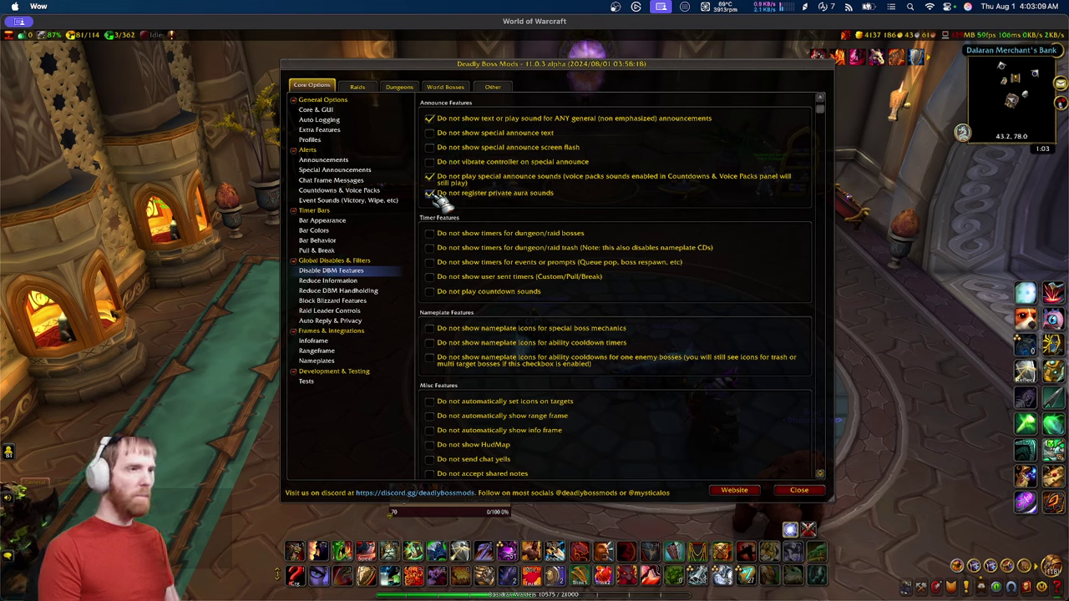
- Uncheck the private aura sounds, special announce sounds and general announcement disable options
{"action": "left_click", "coordinate": [429, 193]}
{"action": "left_click", "coordinate": [429, 176]}
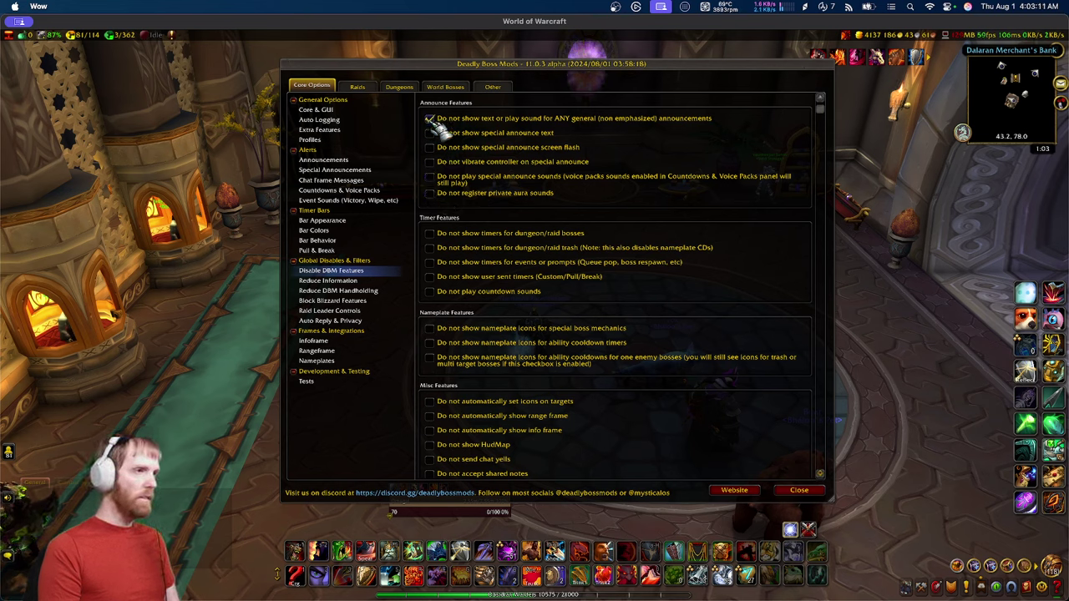
{"action": "left_click", "coordinate": [430, 119]}
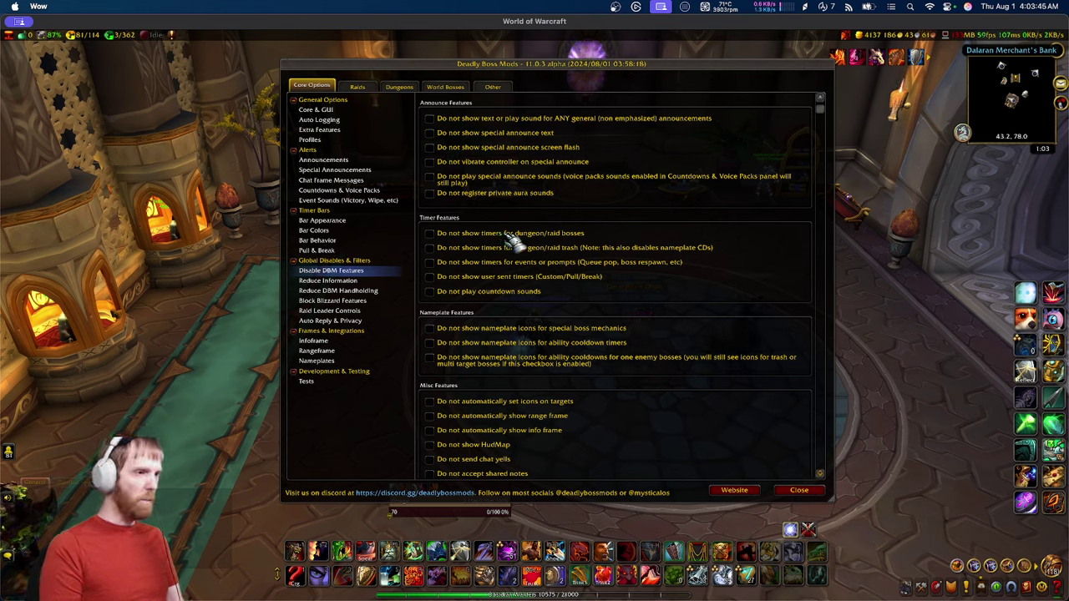
{"action": "left_click", "coordinate": [431, 235]}
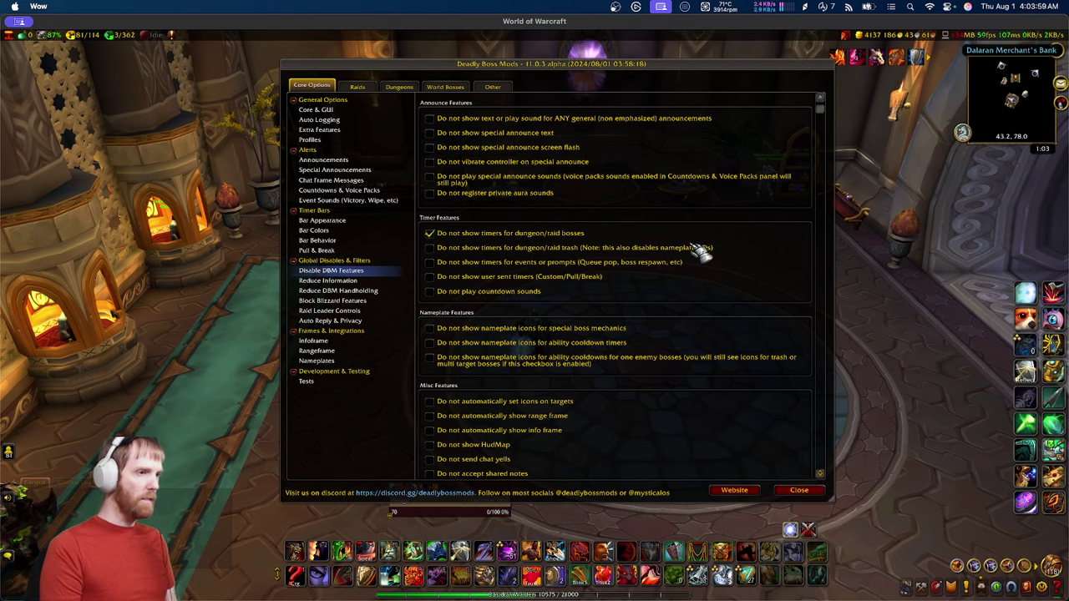
{"action": "left_click", "coordinate": [429, 234]}
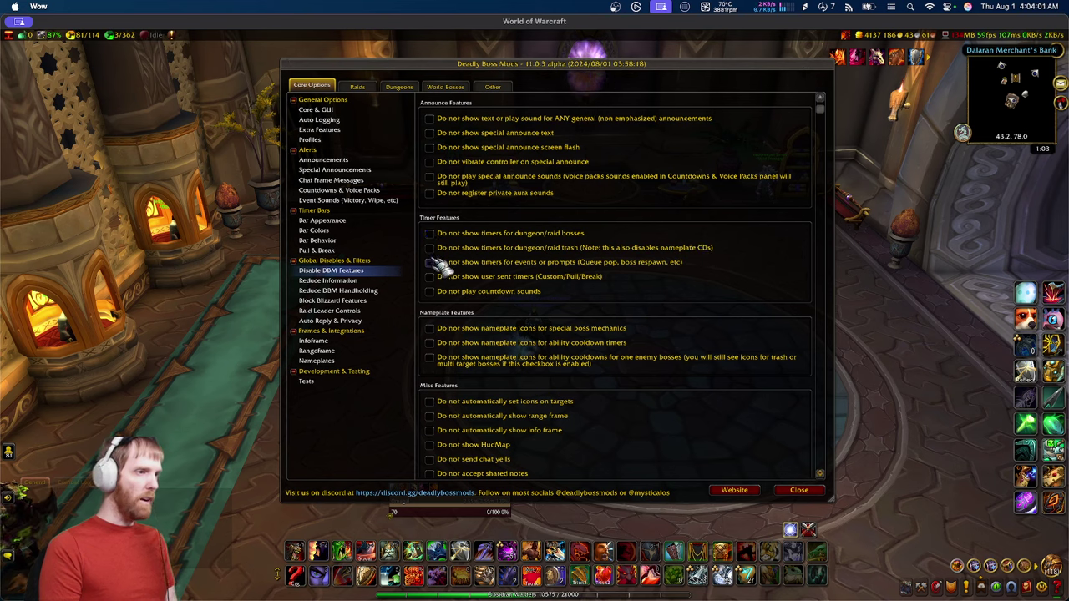
{"action": "left_click", "coordinate": [430, 262]}
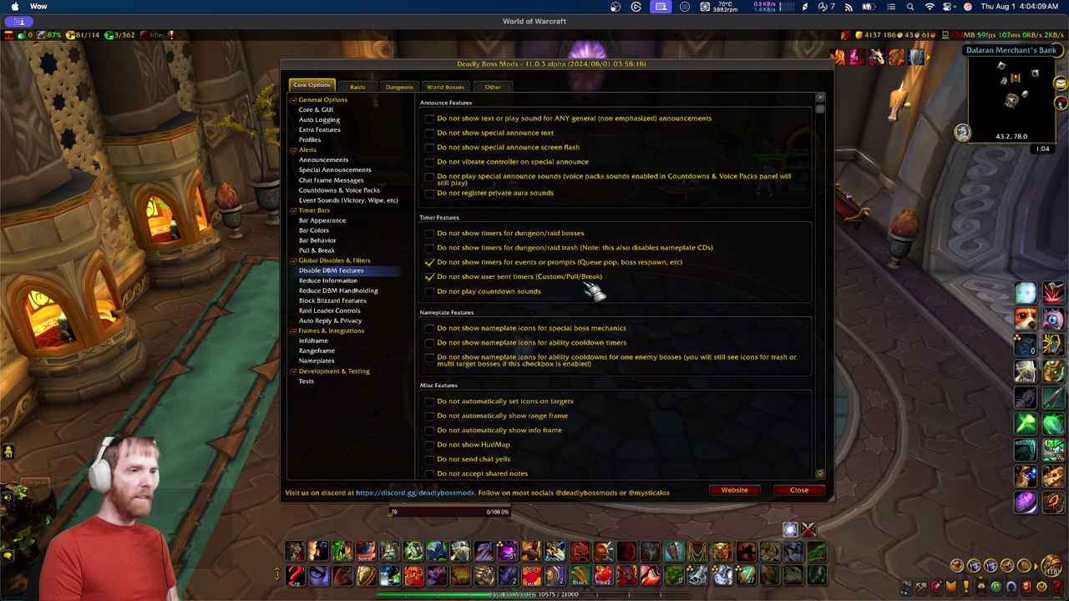
{"action": "left_click", "coordinate": [429, 276]}
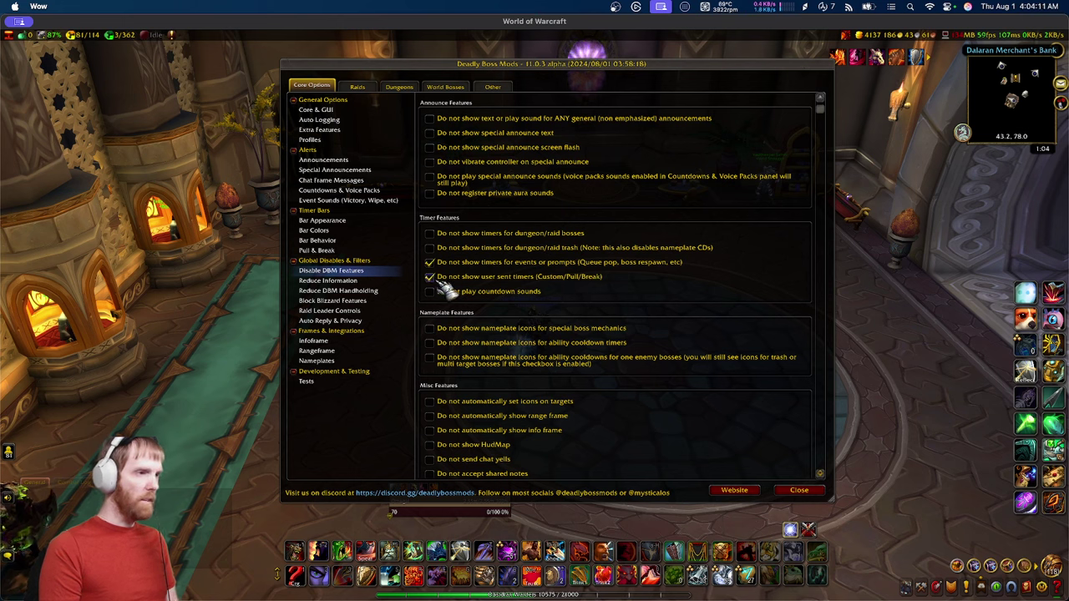
{"action": "left_click", "coordinate": [430, 291]}
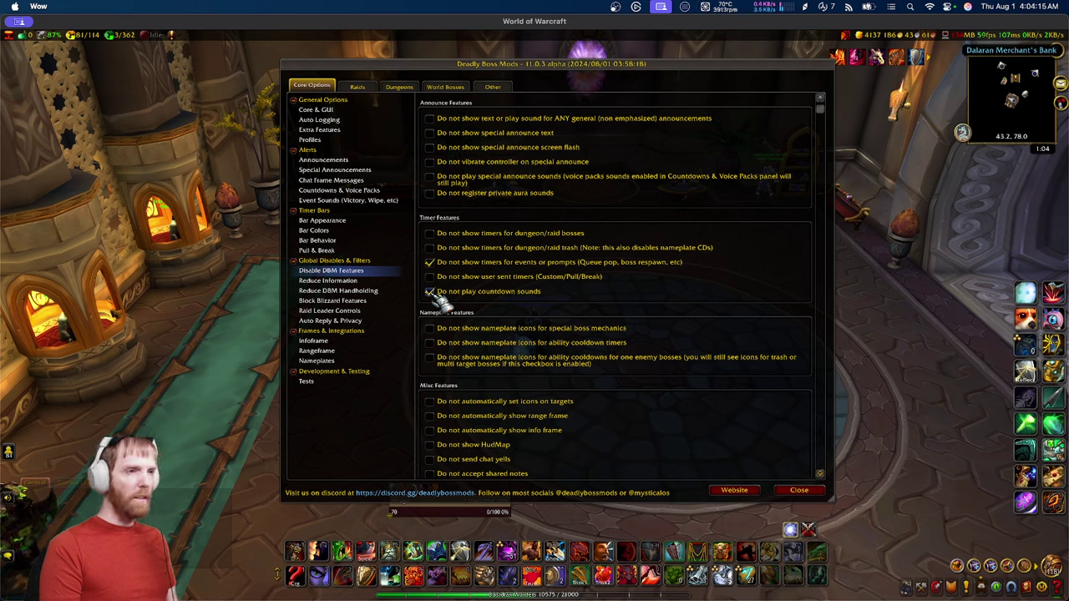
{"action": "left_click", "coordinate": [429, 291]}
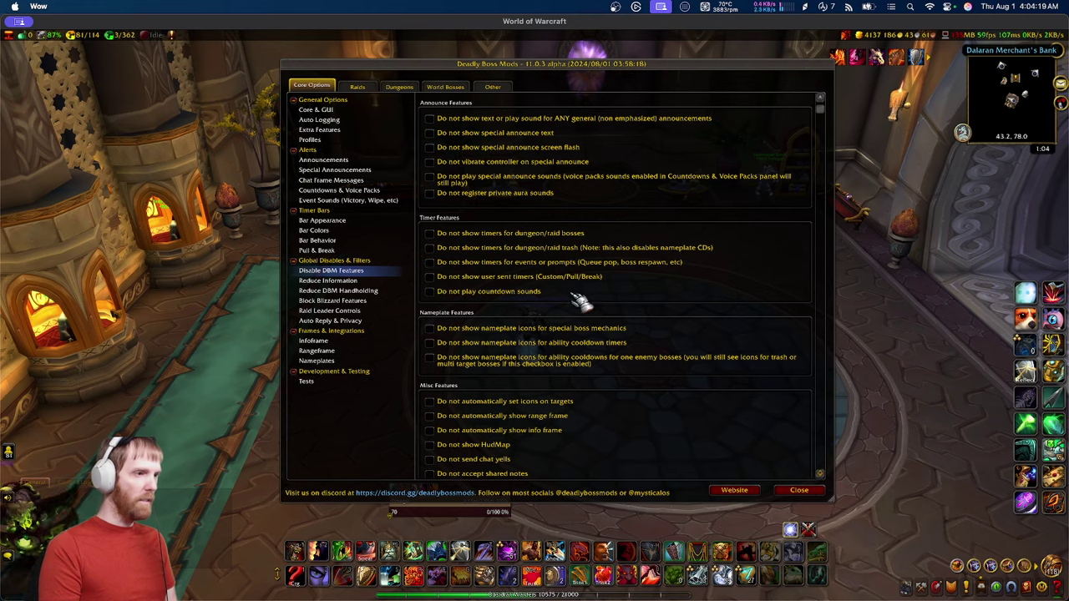
{"action": "scroll", "coordinate": [577, 305], "scroll_direction": "down", "scroll_amount": 5}
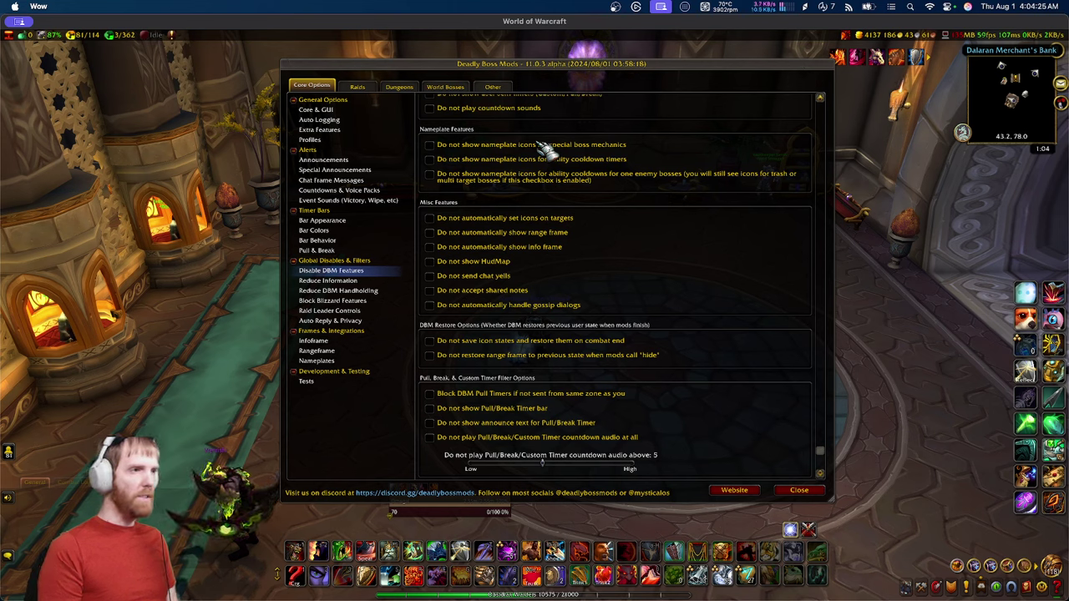
{"action": "left_click", "coordinate": [429, 158]}
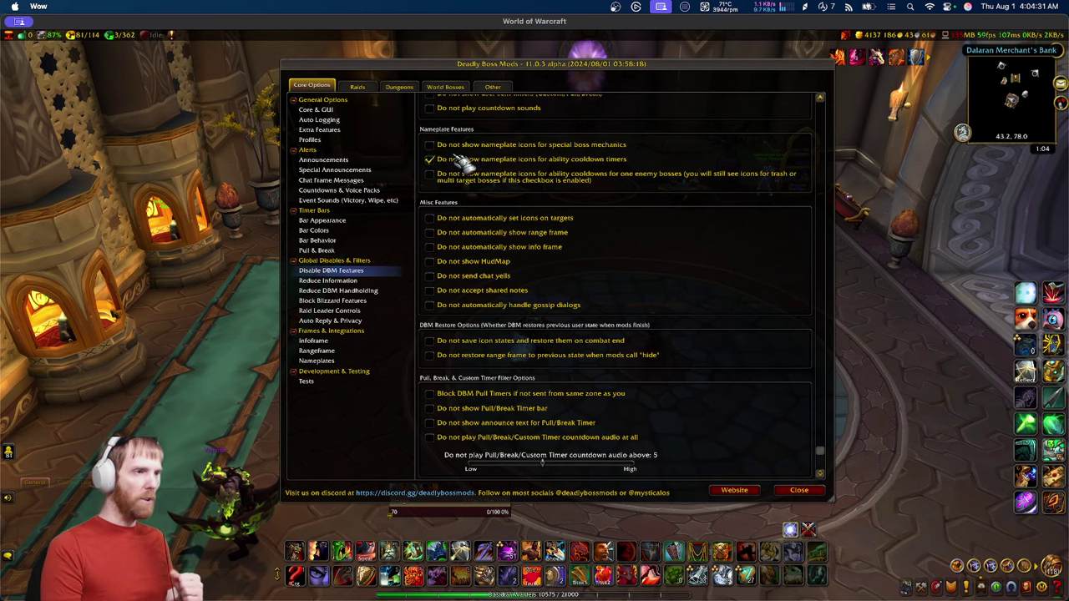
{"action": "left_click", "coordinate": [429, 159]}
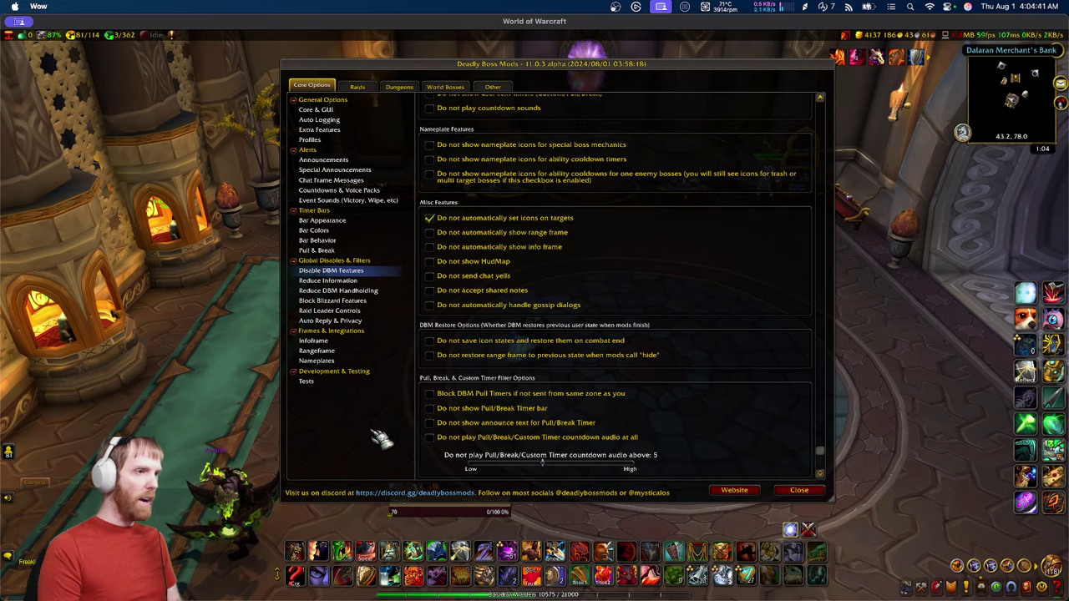
{"action": "left_click", "coordinate": [431, 233]}
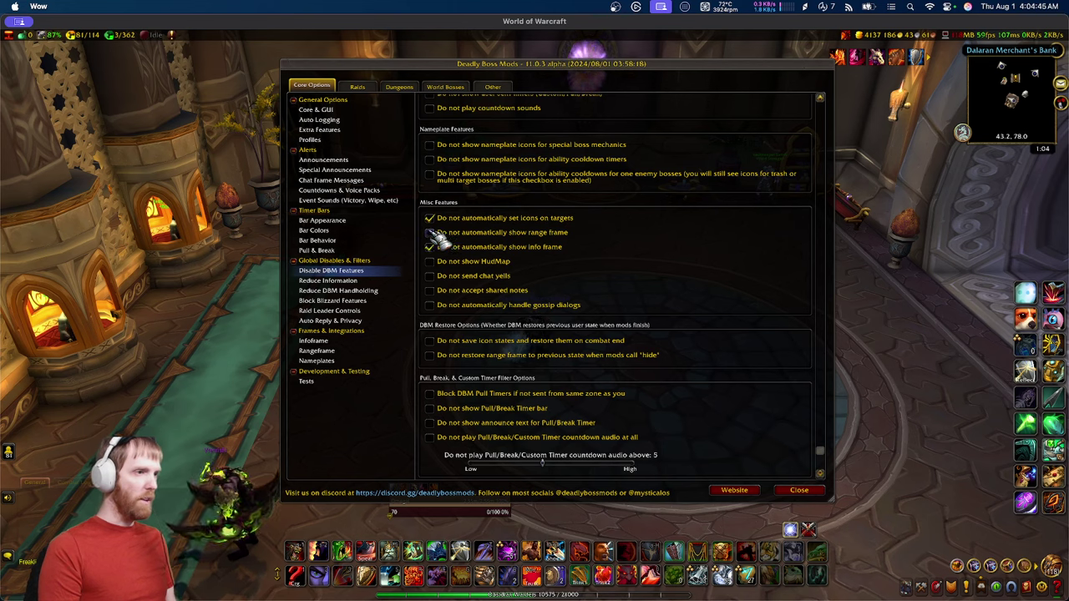
{"action": "left_click", "coordinate": [430, 247]}
{"action": "left_click", "coordinate": [431, 261]}
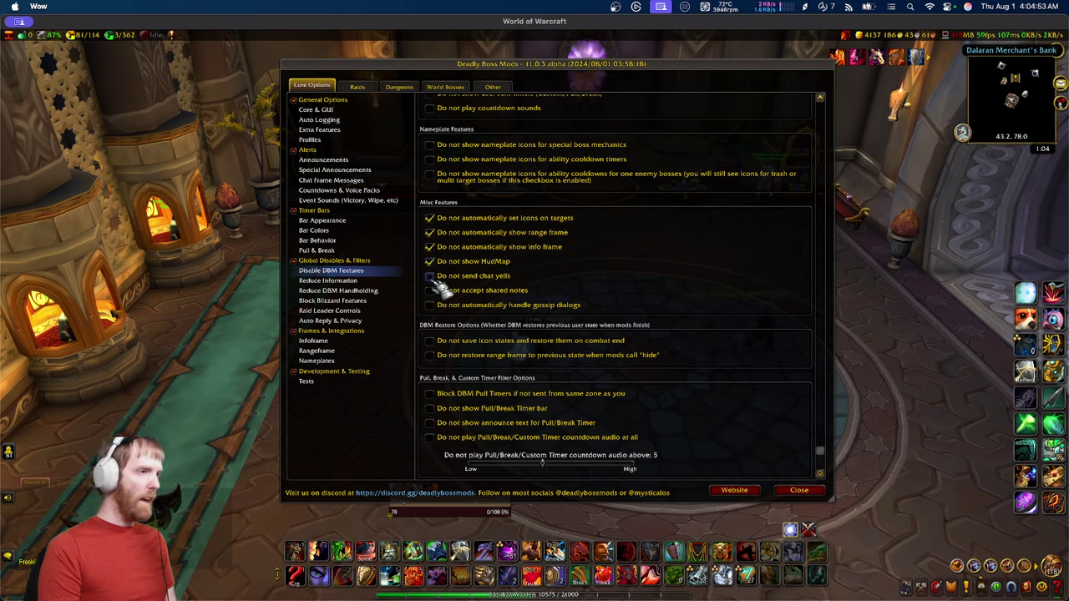
{"action": "left_click", "coordinate": [433, 282]}
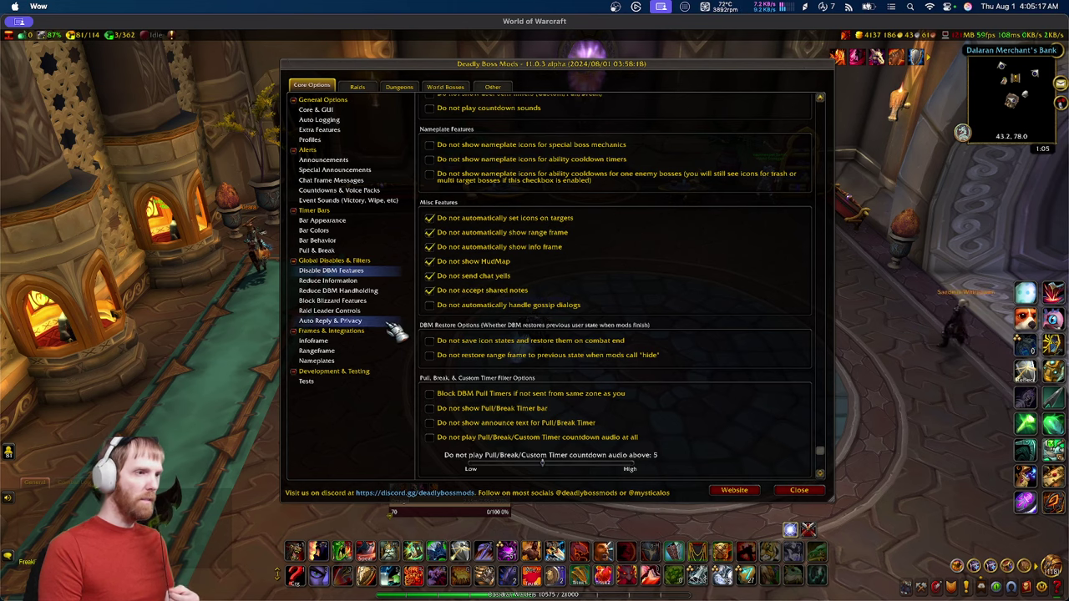
{"action": "left_click", "coordinate": [430, 306]}
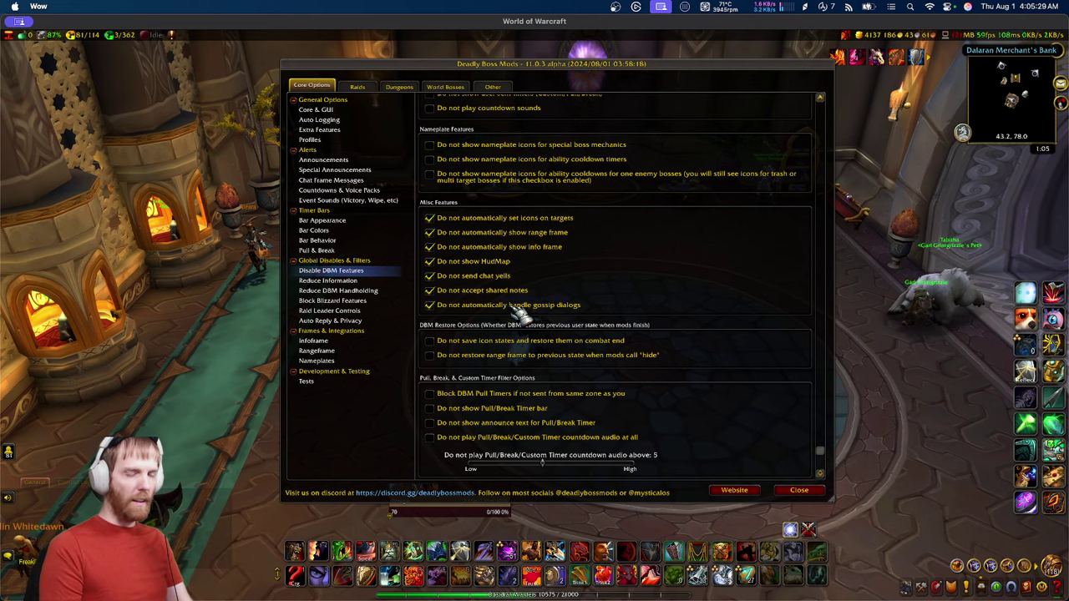
{"action": "scroll", "coordinate": [430, 401], "scroll_direction": "down", "scroll_amount": 1}
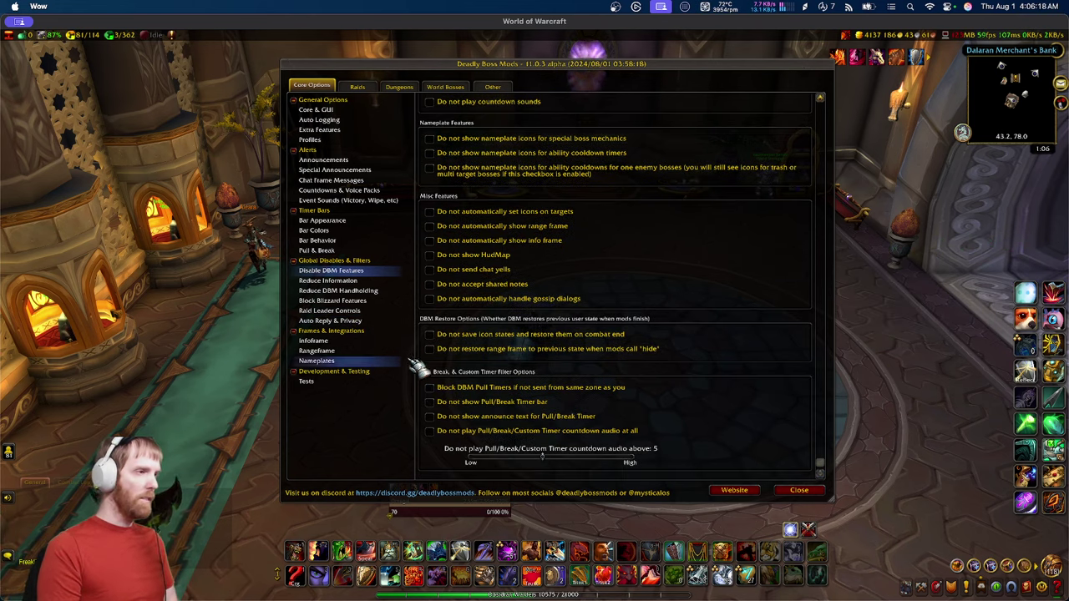
{"action": "scroll", "coordinate": [668, 343], "scroll_direction": "up", "scroll_amount": 5}
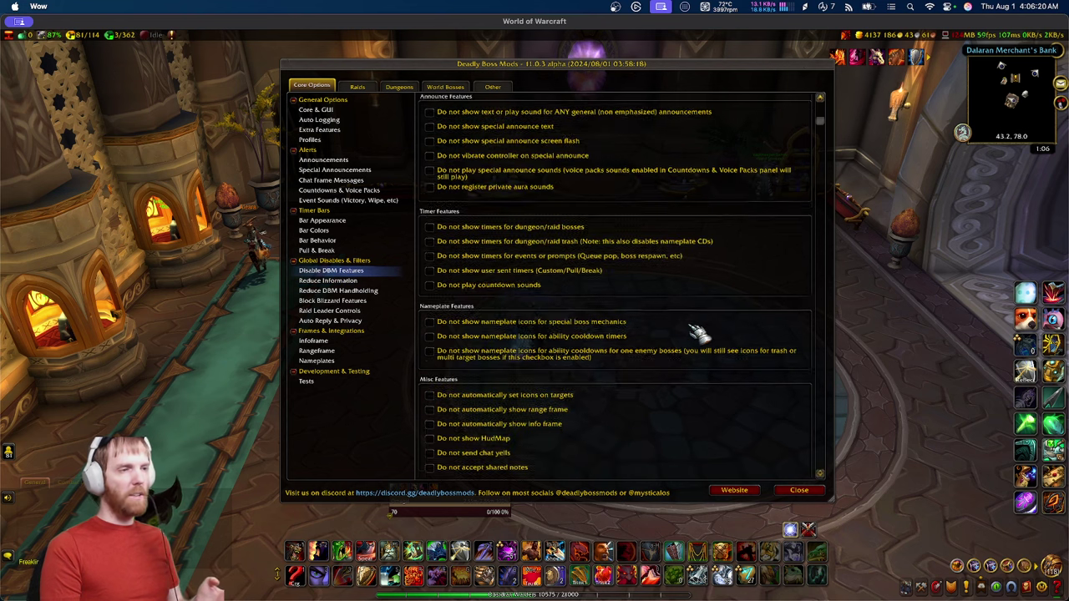
{"action": "scroll", "coordinate": [656, 355], "scroll_direction": "down", "scroll_amount": 5}
{"action": "scroll", "coordinate": [616, 342], "scroll_direction": "up", "scroll_amount": 5}
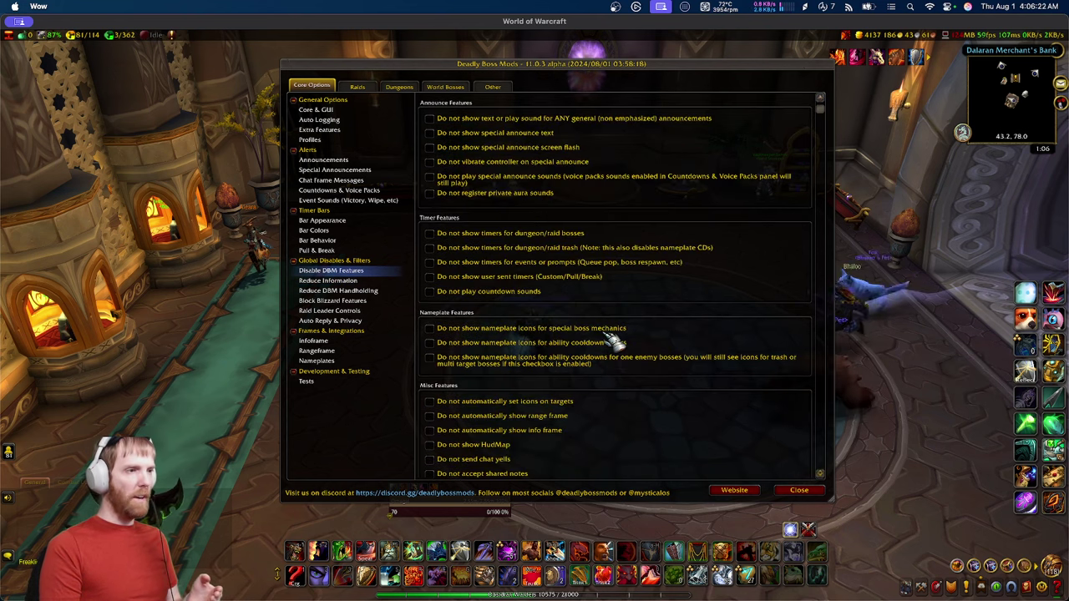
{"action": "scroll", "coordinate": [606, 351], "scroll_direction": "down", "scroll_amount": 5}
{"action": "scroll", "coordinate": [585, 251], "scroll_direction": "up", "scroll_amount": 5}
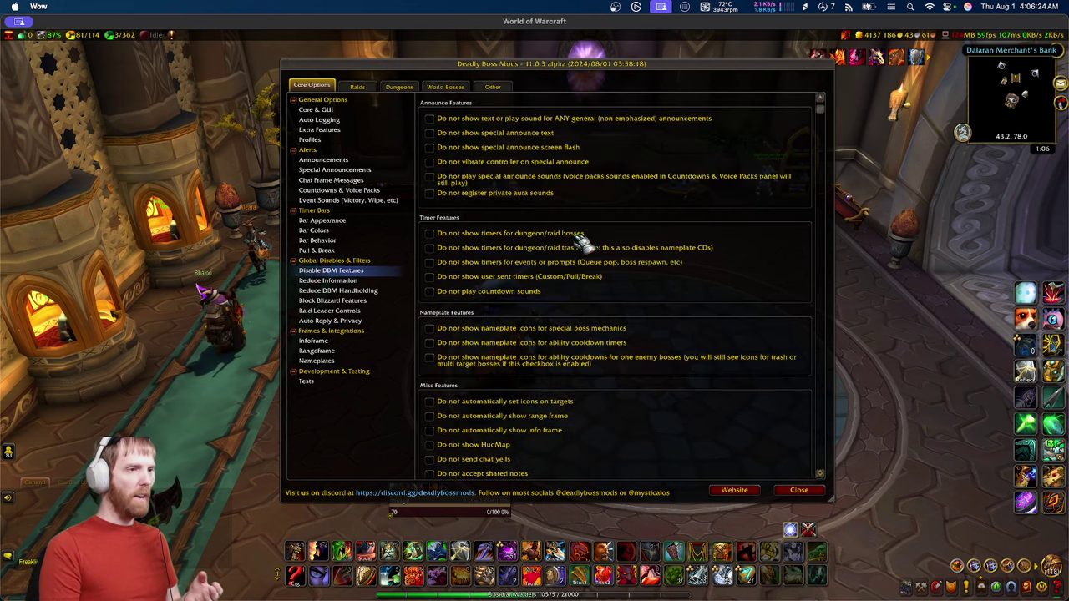